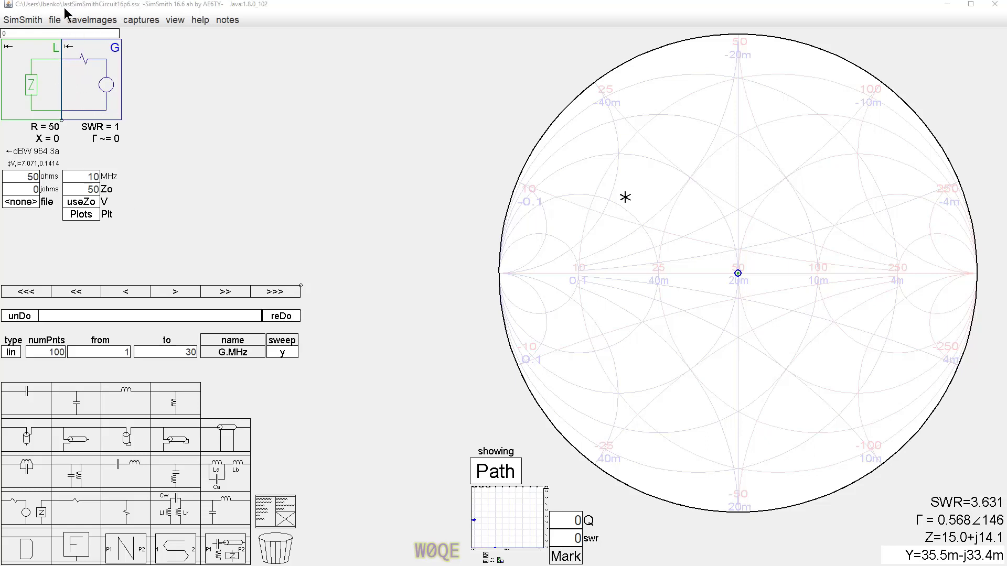
# Start a new circuit and insert a series inductor L1 (795.8 nH, Q 200) between load and generator.
pyautogui.click(53, 21)
pyautogui.click(58, 37)
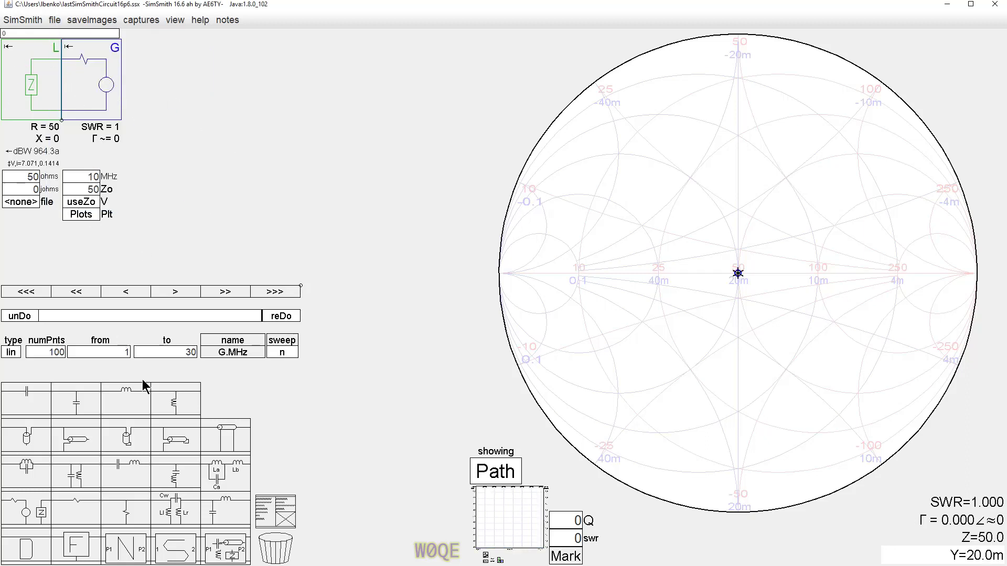
pyautogui.moveTo(133, 403); pyautogui.dragTo(90, 71)
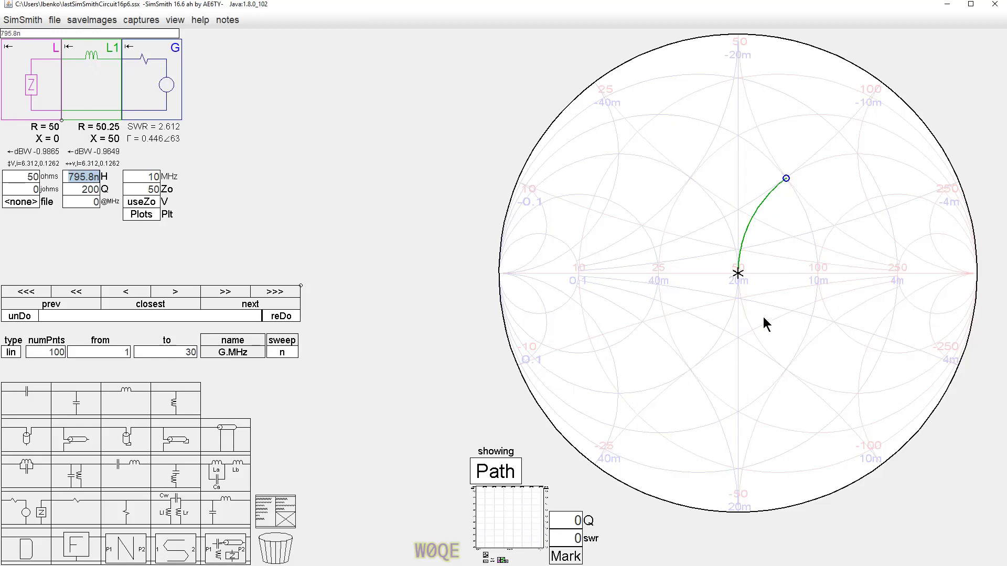
pyautogui.click(576, 540)
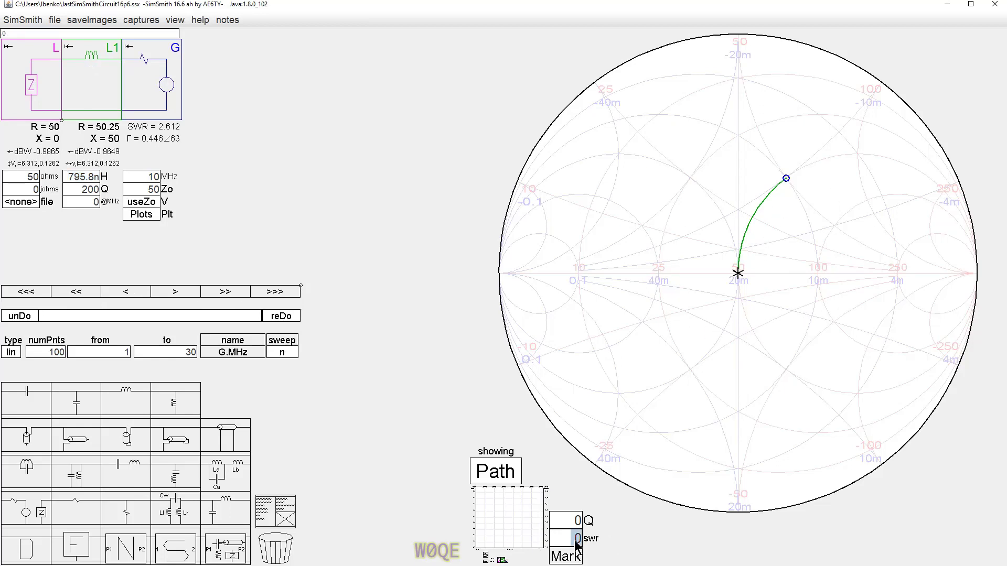
# Draw an SWR 1.5 target circle on the Smith chart.
pyautogui.write('1.5')
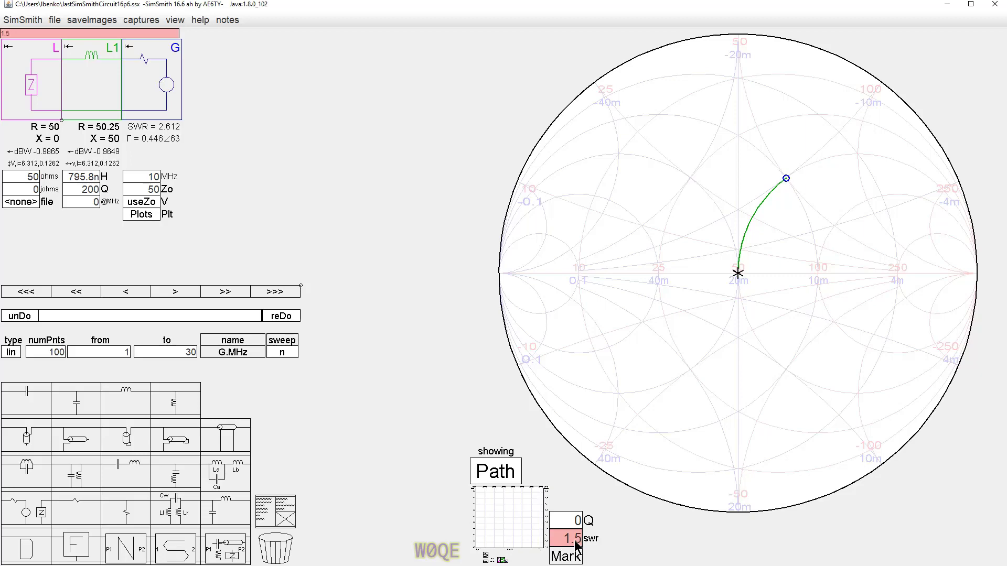
pyautogui.press('Return')
pyautogui.scroll(1, 751, 224)
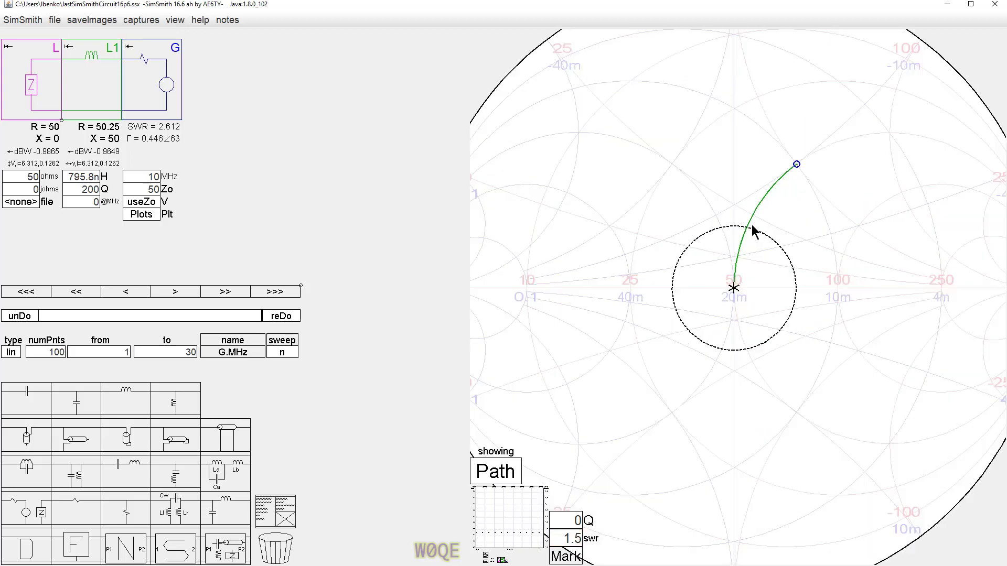
pyautogui.scroll(6, 752, 226)
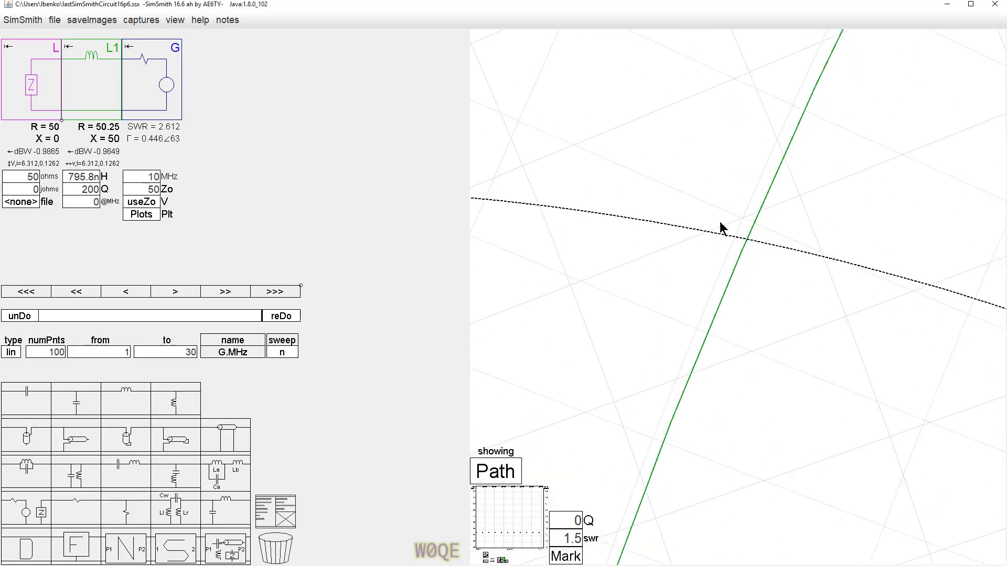
# Set inductor L1's Q to 0, giving SWR 2.618.
pyautogui.click(91, 189)
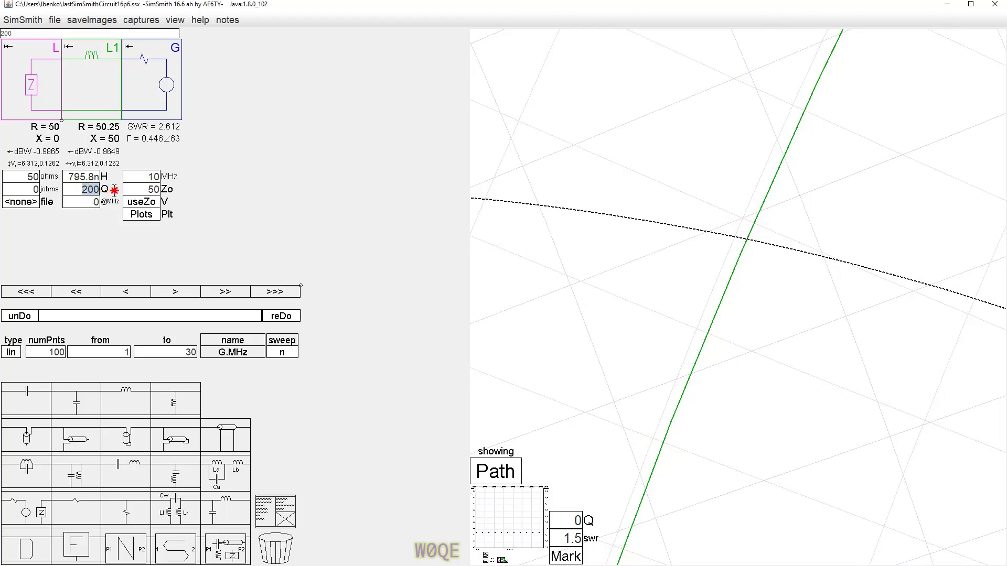
pyautogui.write('0')
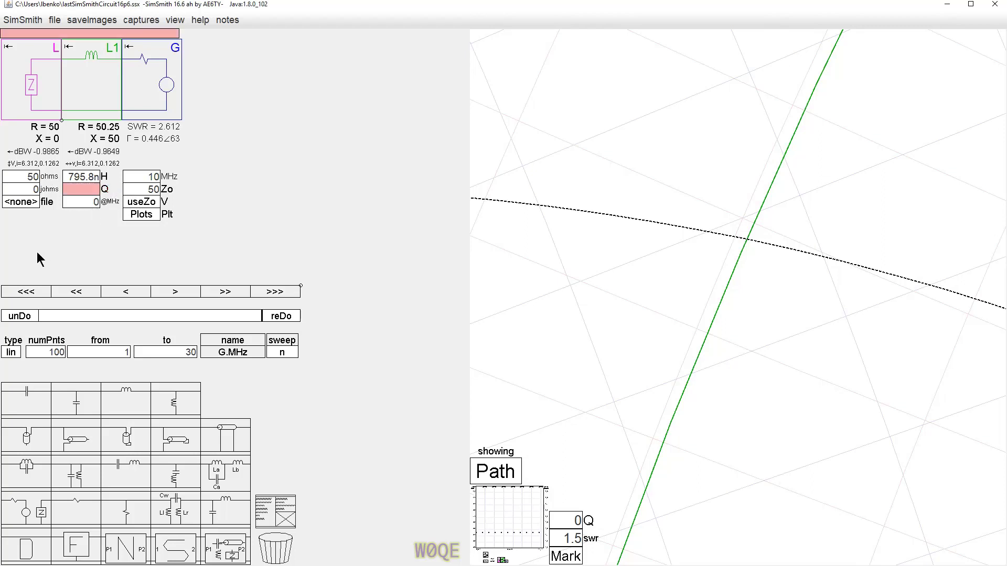
pyautogui.press('Return')
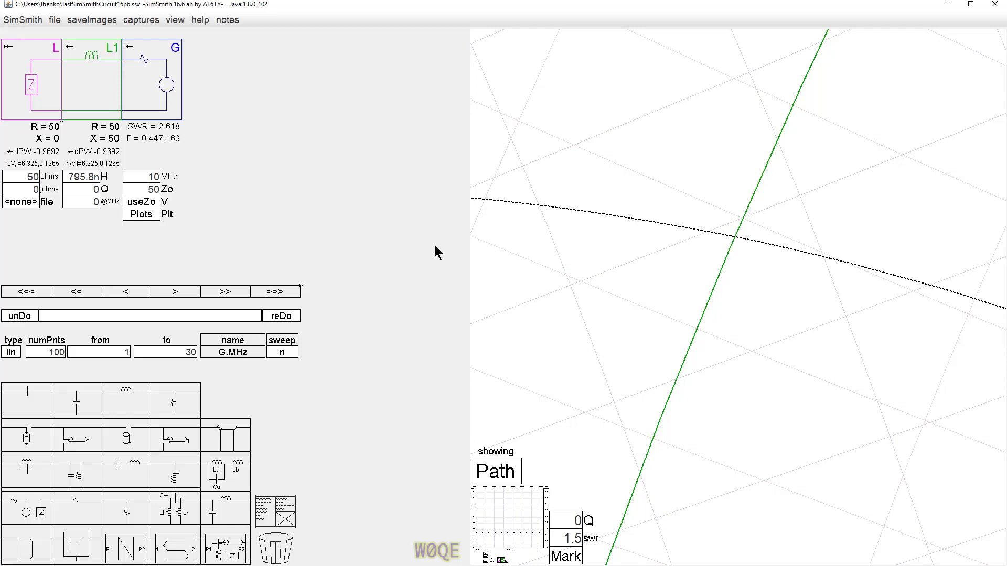
# Adjust L1 to 324.8 nH so the path end sits on the SWR 1.5 circle at X = 20.41.
pyautogui.click(74, 177)
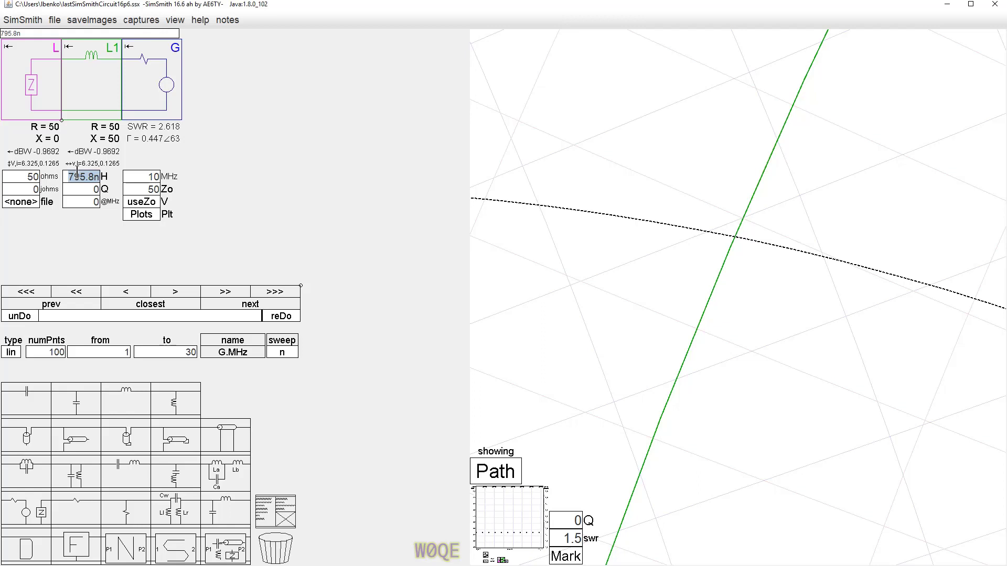
pyautogui.scroll(-10, 77, 177)
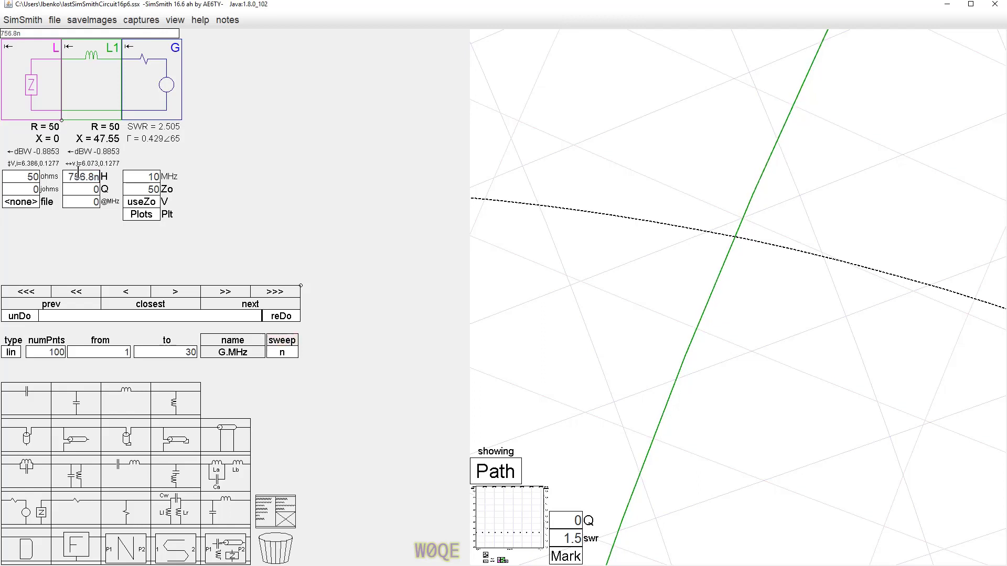
pyautogui.scroll(-12, 78, 177)
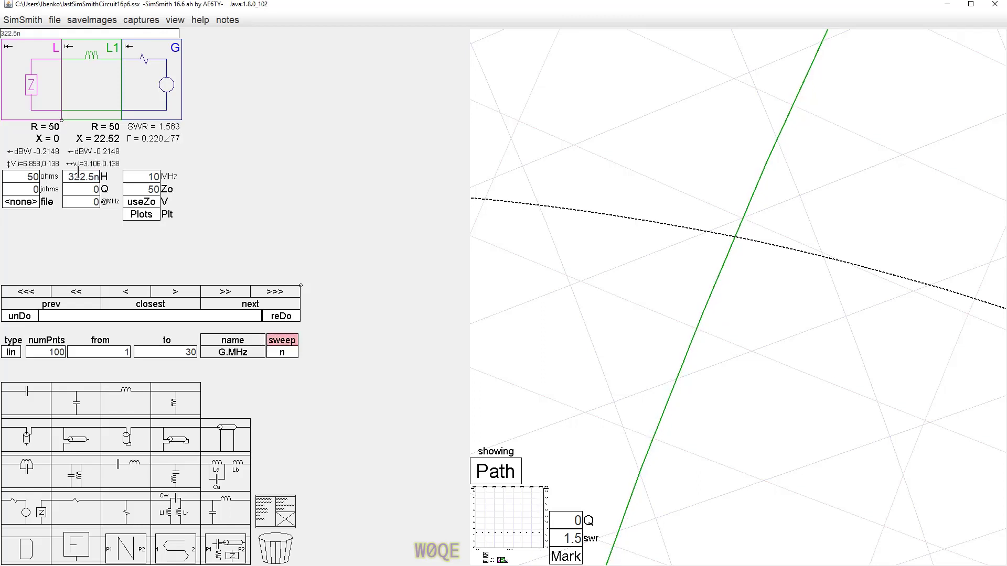
pyautogui.scroll(5, 78, 177)
pyautogui.scroll(-3, 77, 177)
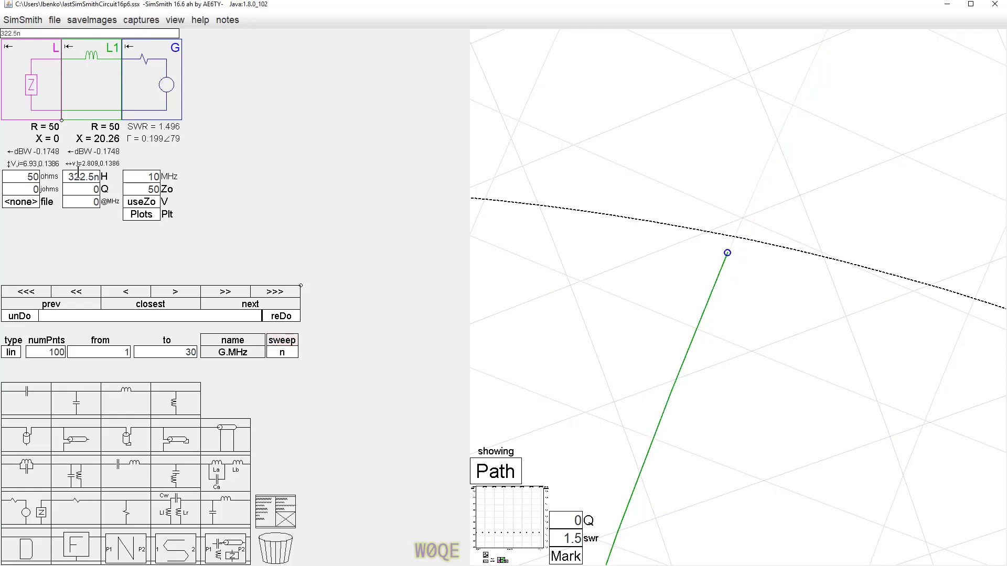
pyautogui.scroll(3, 78, 174)
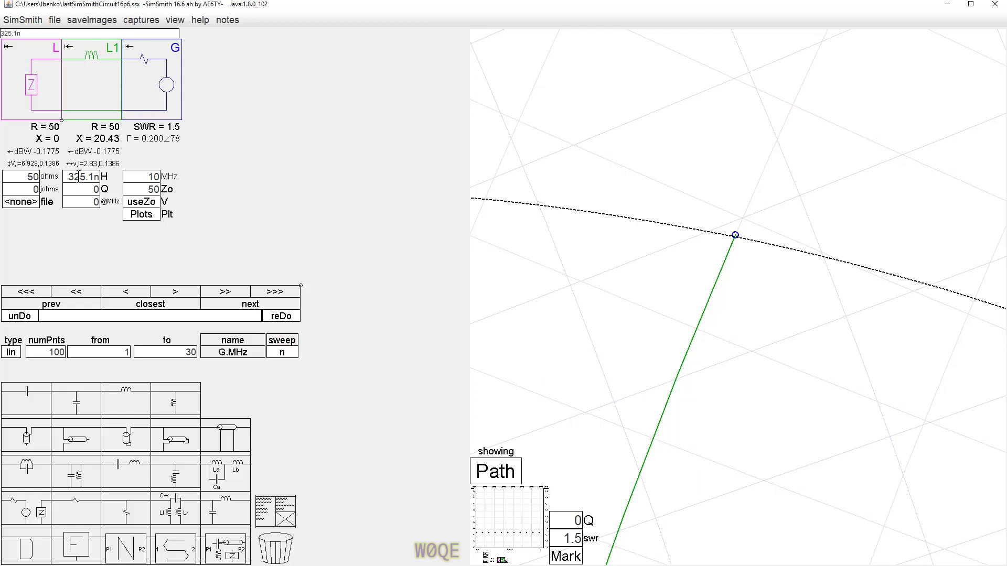
pyautogui.scroll(-1, 78, 176)
pyautogui.scroll(-3, 842, 435)
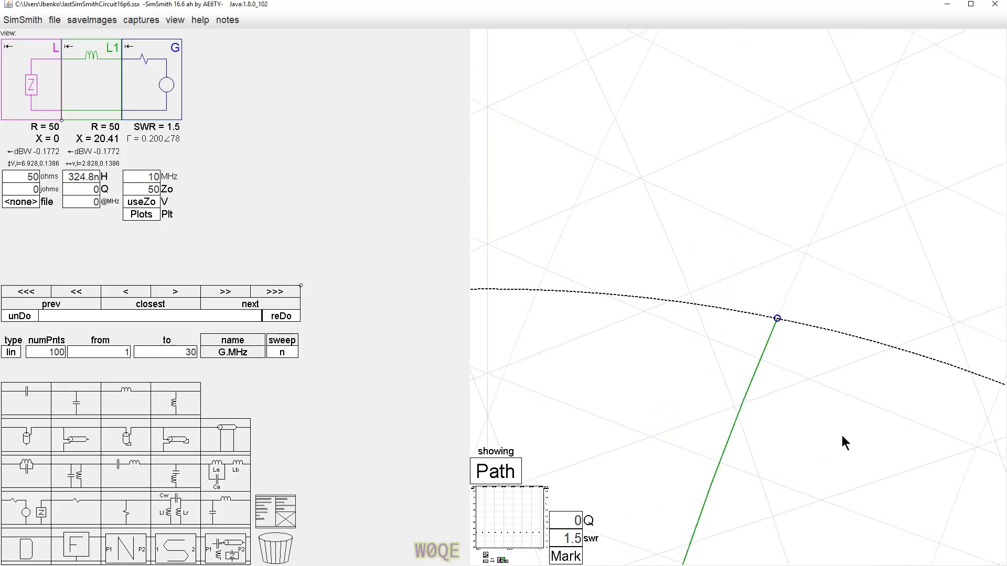
pyautogui.scroll(-5, 848, 444)
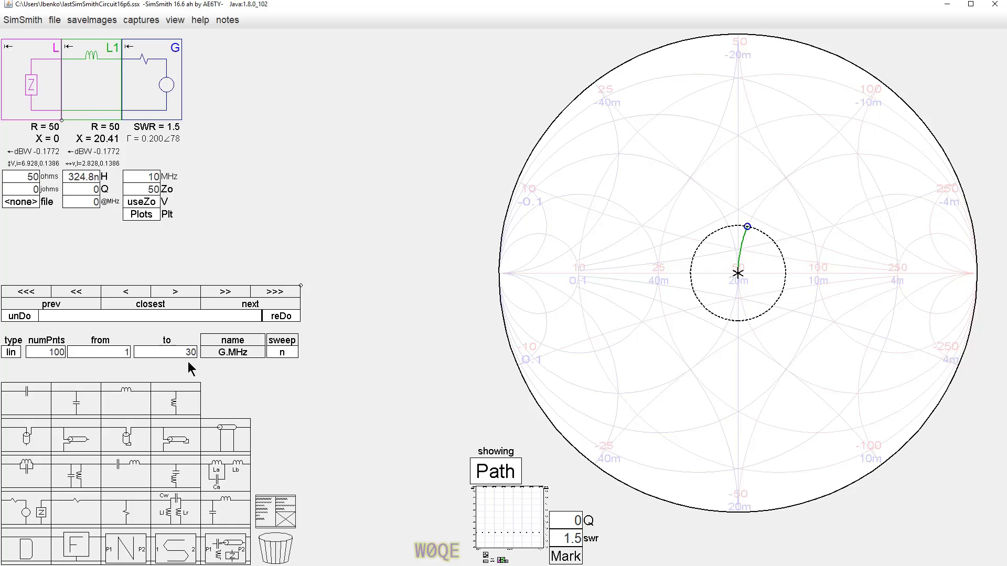
# Add a 50-ohm transmission line T1 with zero loss and 0 ft length.
pyautogui.moveTo(229, 442); pyautogui.dragTo(155, 32)
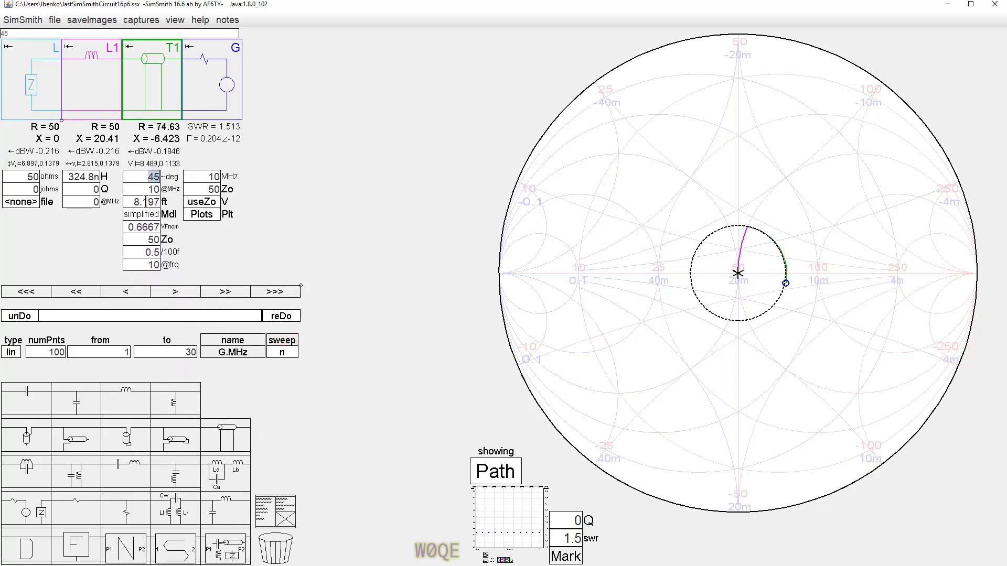
pyautogui.moveTo(139, 254); pyautogui.dragTo(168, 252)
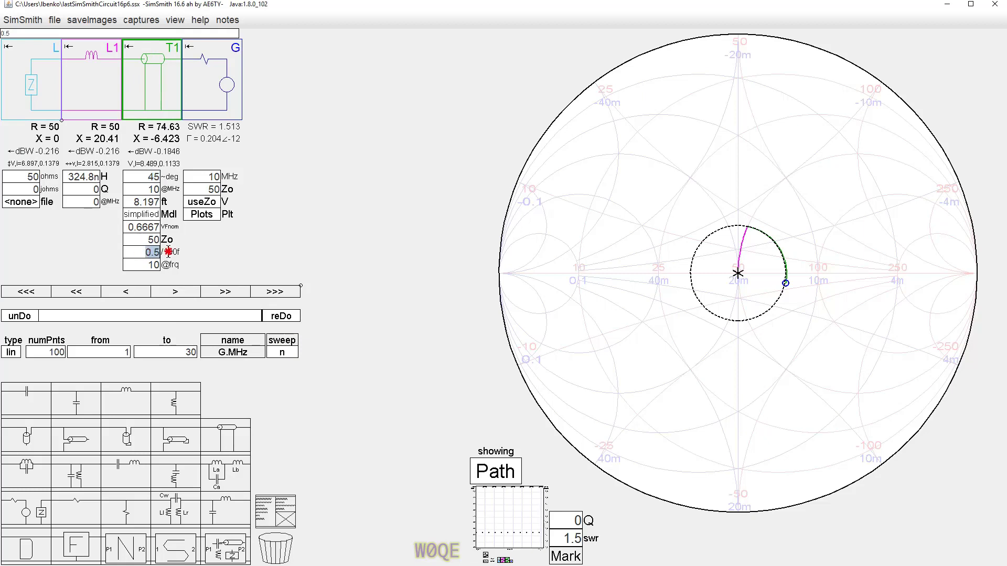
pyautogui.write('0')
pyautogui.press('Return')
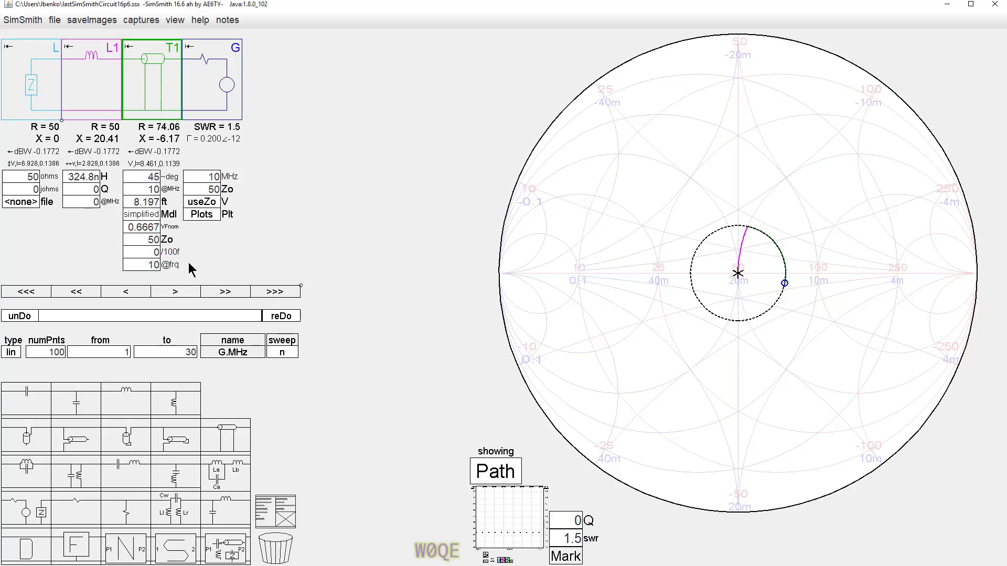
pyautogui.moveTo(131, 201); pyautogui.dragTo(168, 200)
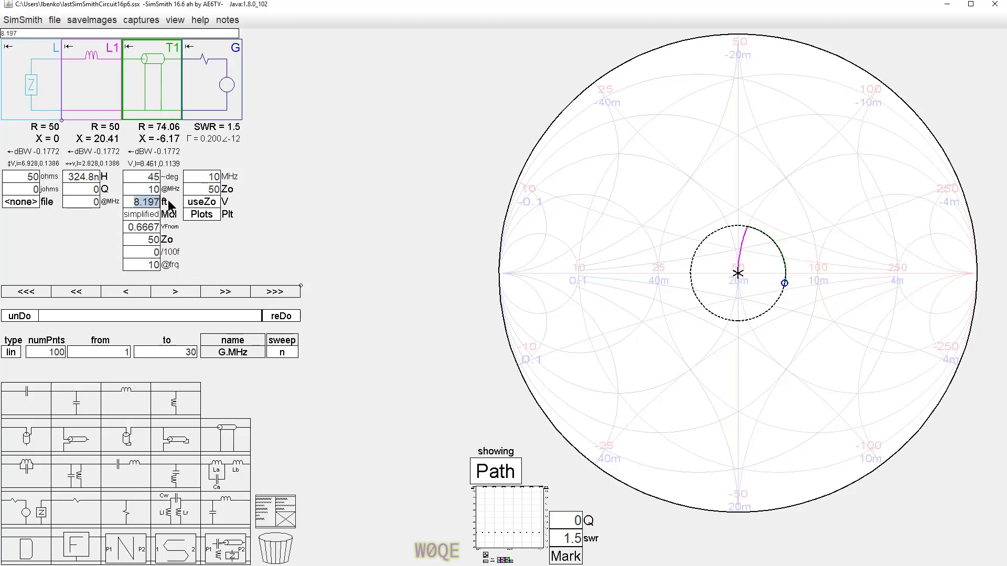
pyautogui.write('0')
pyautogui.press('Return')
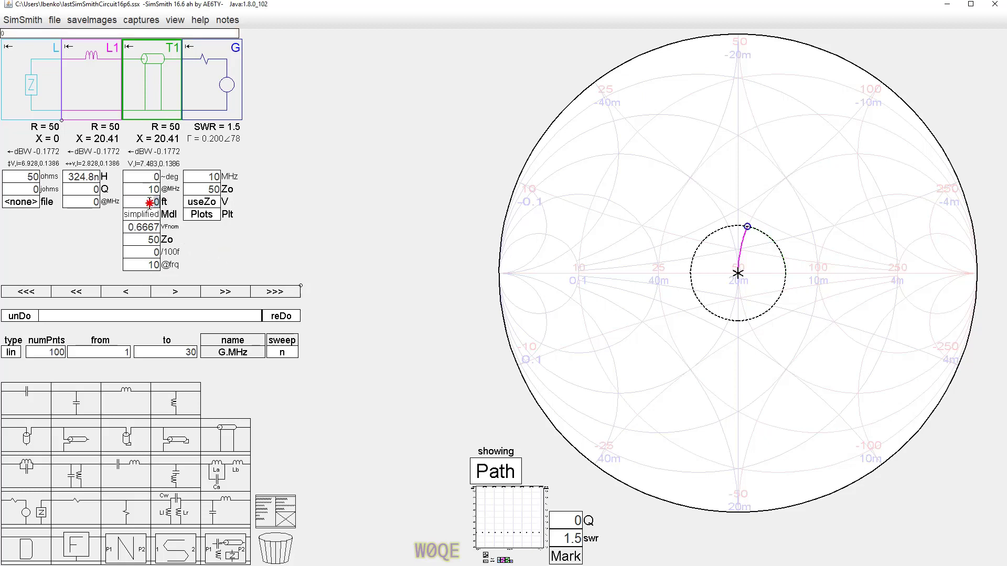
# Set T1's length increment mode to linear.
pyautogui.rightClick(149, 202)
pyautogui.click(204, 229)
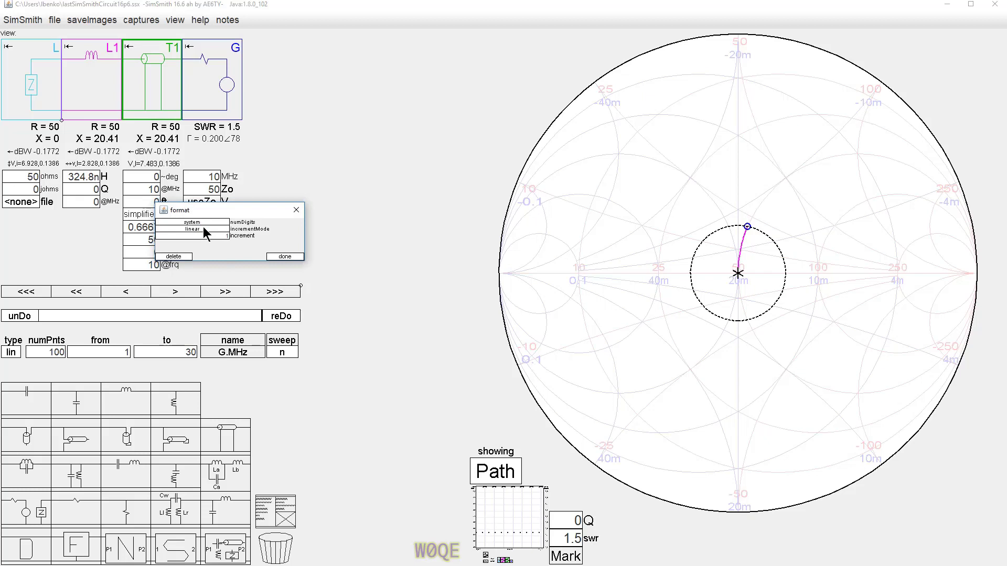
pyautogui.click(280, 255)
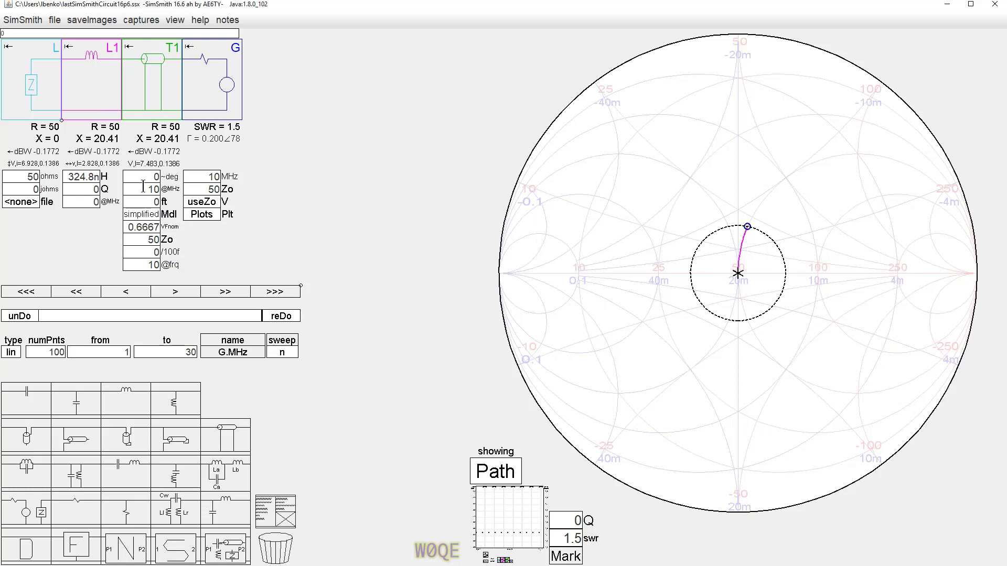
# Set T1's length to 5 ft (27.45°), moving the path to 71.28 + j11.87 ohms.
pyautogui.click(144, 205)
pyautogui.write('4')
pyautogui.scroll(1, 144, 203)
pyautogui.scroll(2, 764, 275)
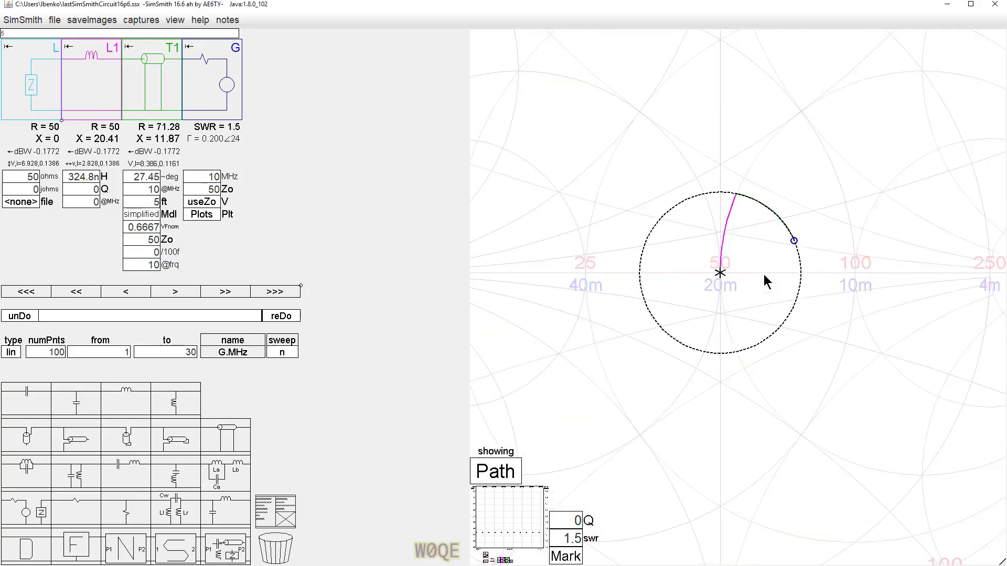
pyautogui.moveTo(743, 269)
pyautogui.mouseDown()
pyautogui.moveTo(718, 314)
pyautogui.moveTo(704, 318)
pyautogui.mouseUp()
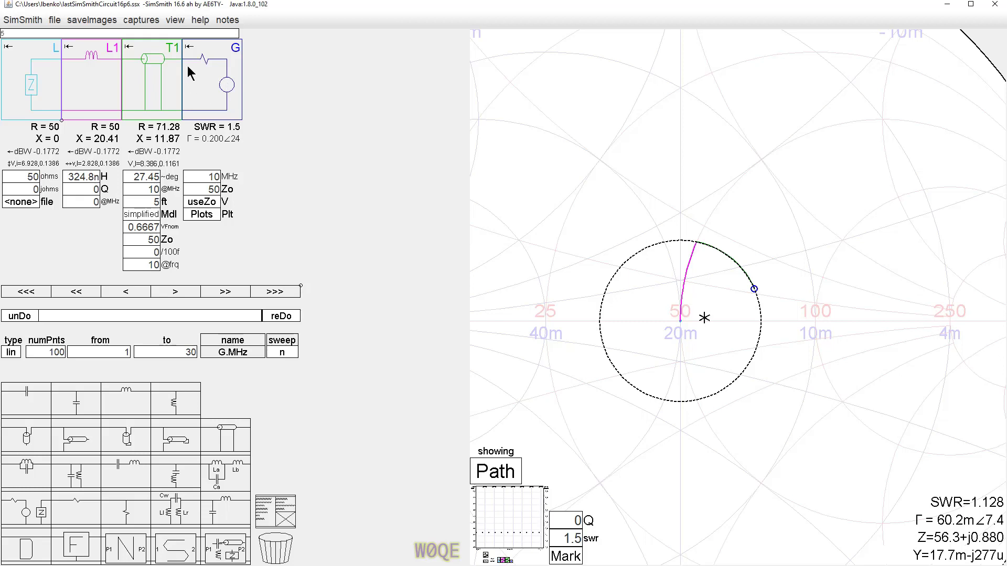
# Duplicate L1 as a 324.8 nH inductor L2 after T1 and read SWR 1.89 at the endpoint.
pyautogui.click(88, 83)
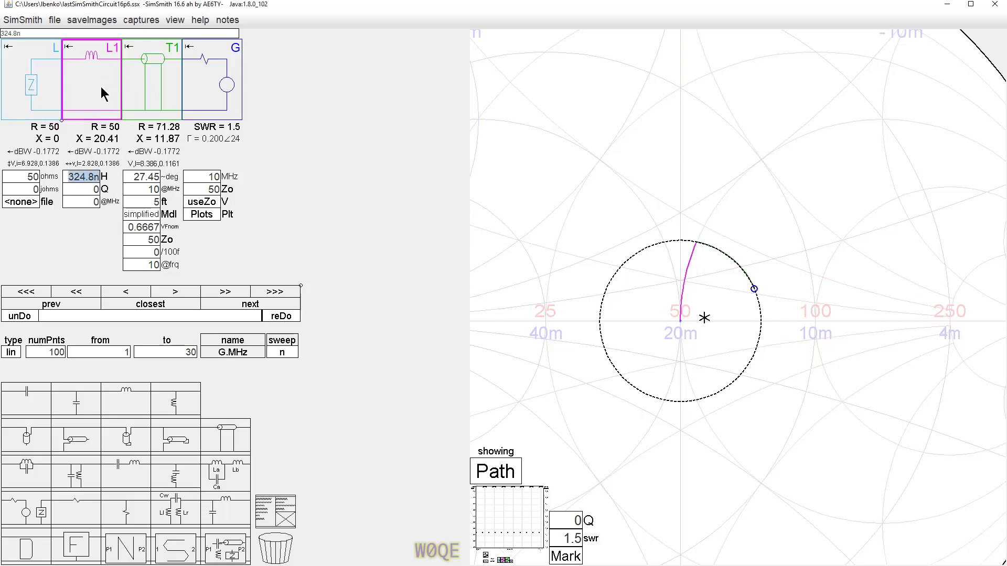
pyautogui.hotkey('ctrl', 'v')
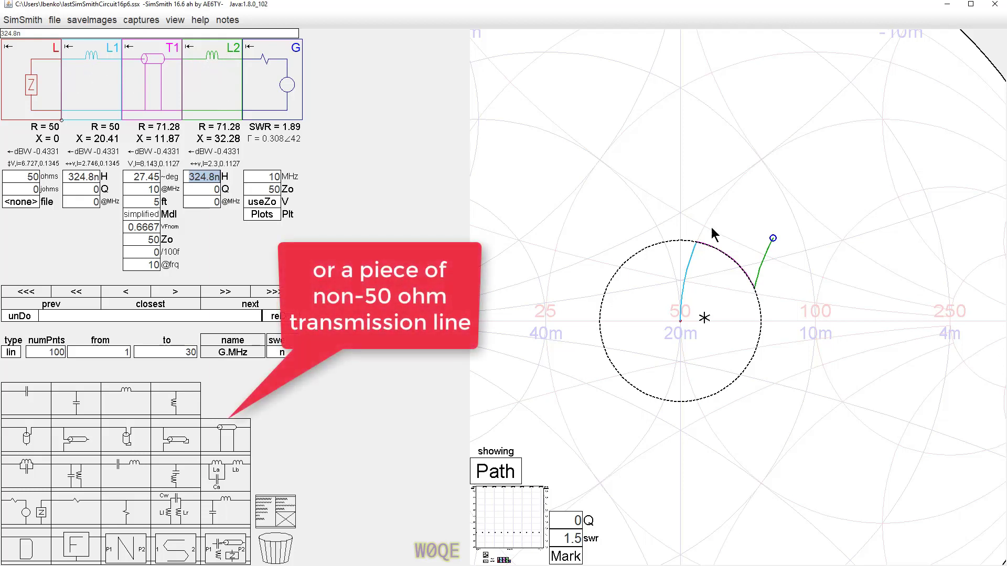
pyautogui.click(772, 238)
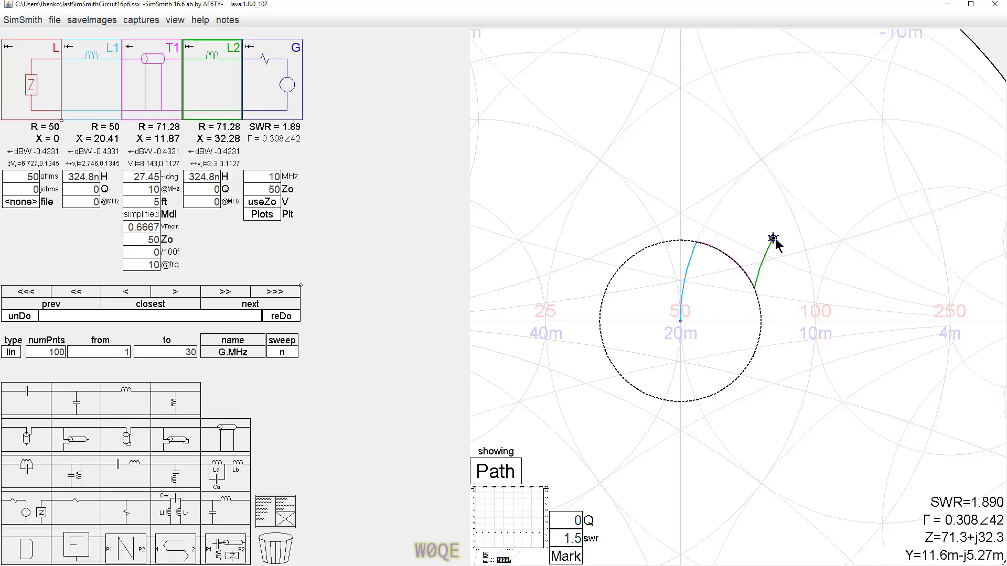
# Raise T1's length to 14.3 ft (78.51°), bringing the endpoint to 49.97 ohms and SWR 1.001.
pyautogui.click(146, 204)
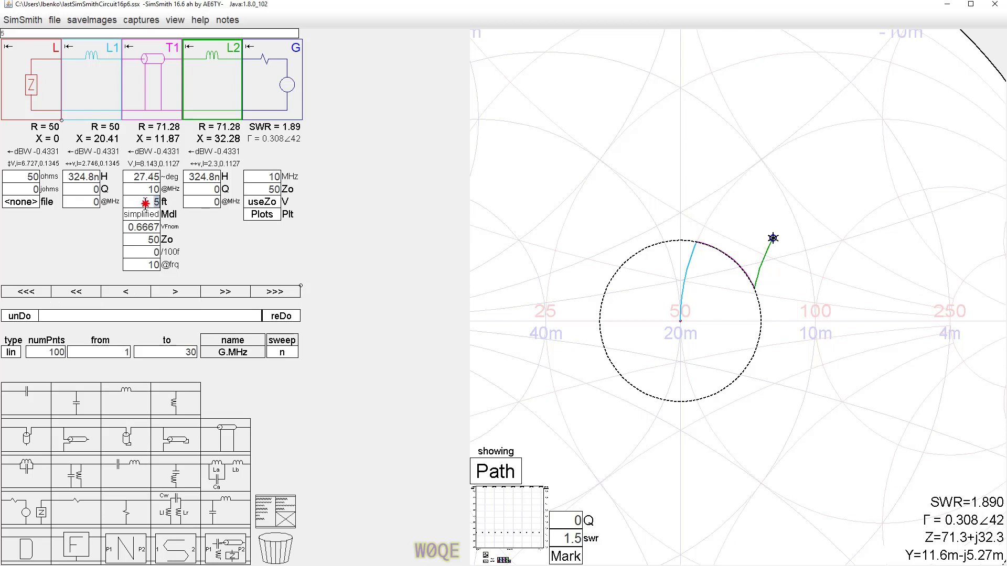
pyautogui.scroll(6, 147, 204)
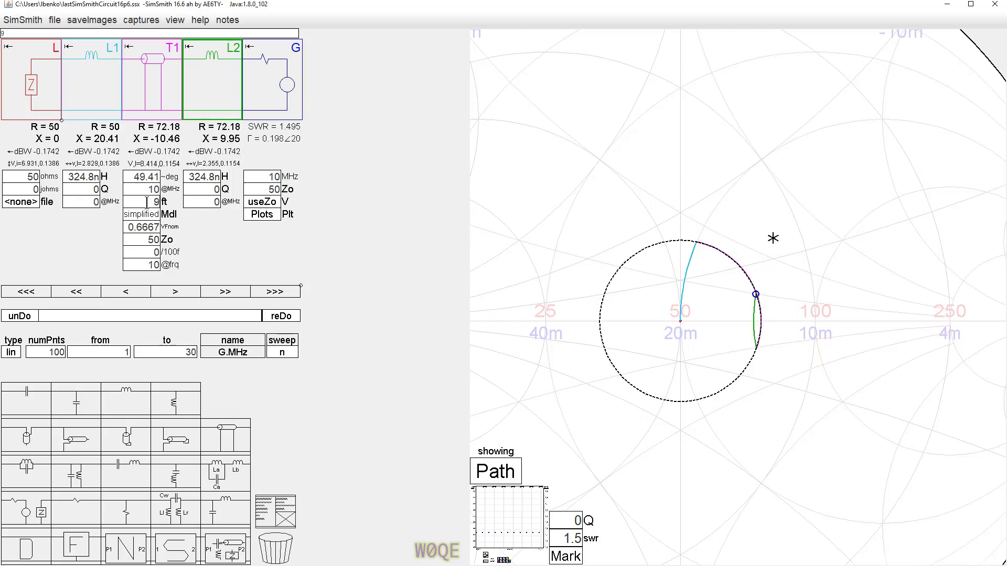
pyautogui.scroll(2, 147, 204)
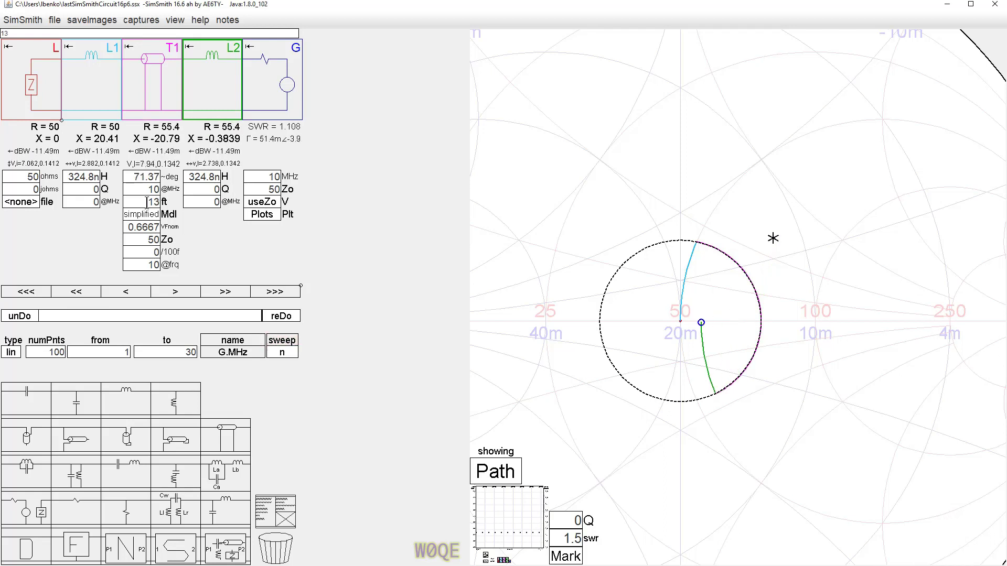
pyautogui.scroll(4, 146, 203)
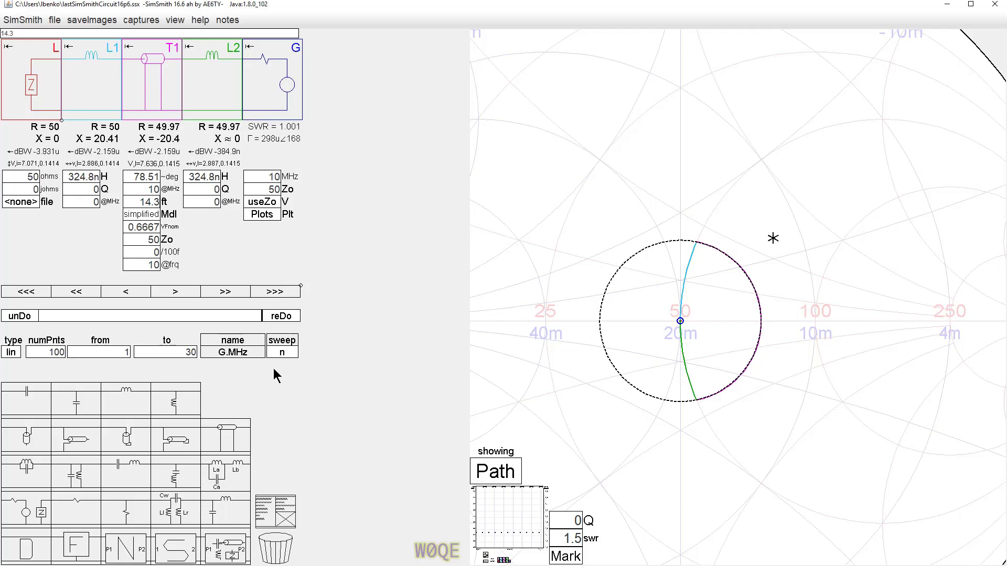
# Enable the frequency sweep and show its SWR plot in the main view.
pyautogui.click(501, 501)
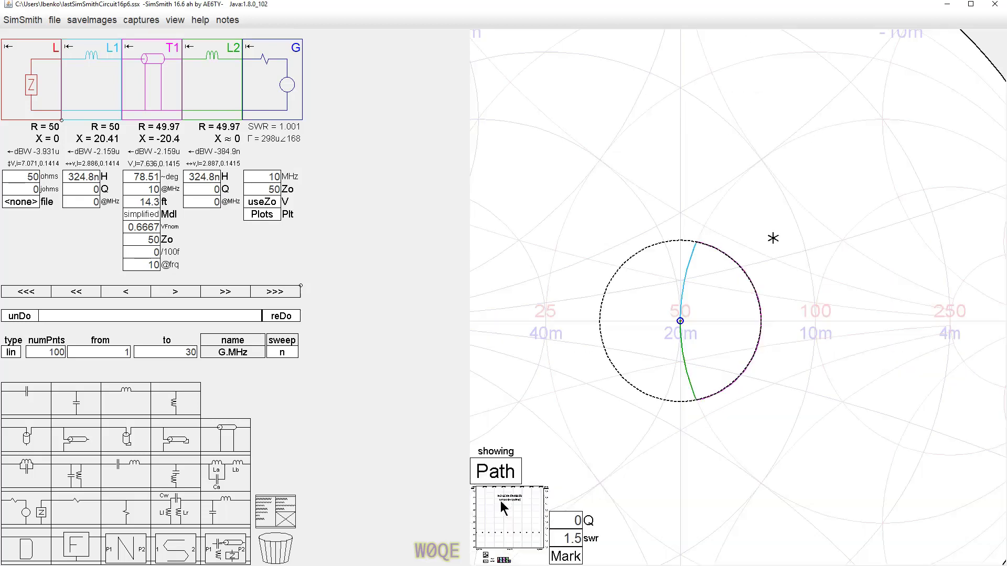
pyautogui.click(285, 354)
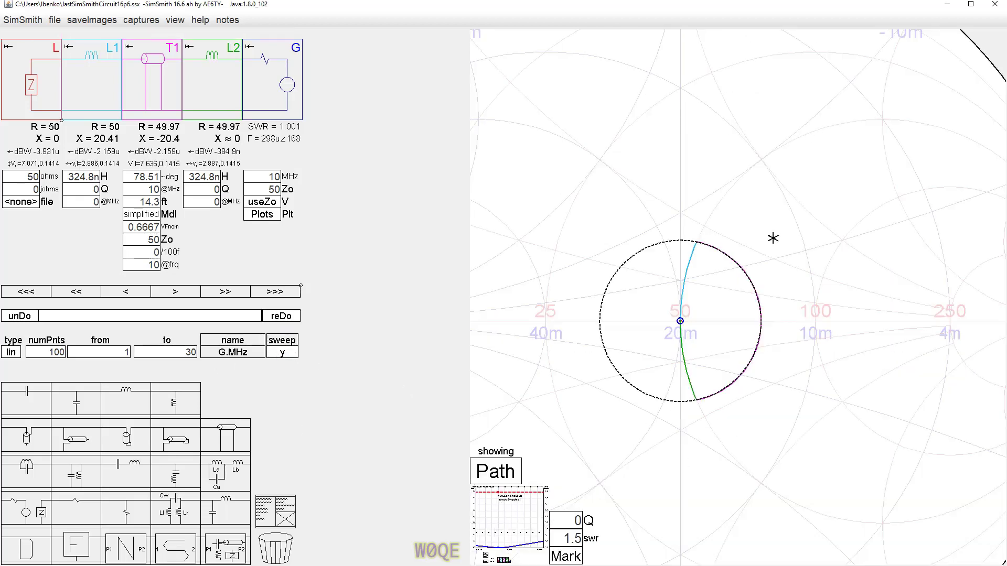
pyautogui.click(507, 519)
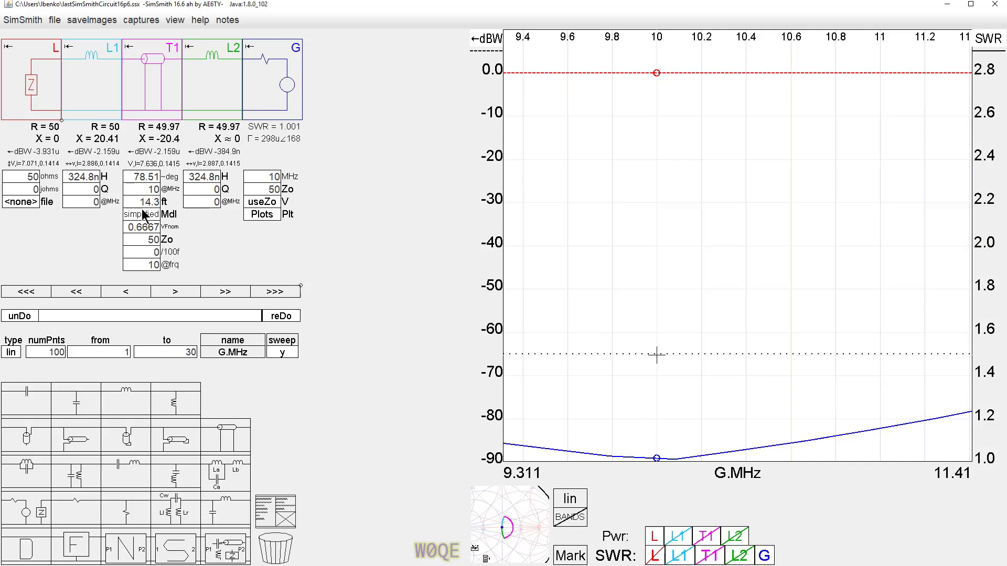
pyautogui.scroll(2, 990, 422)
pyautogui.scroll(2, 990, 426)
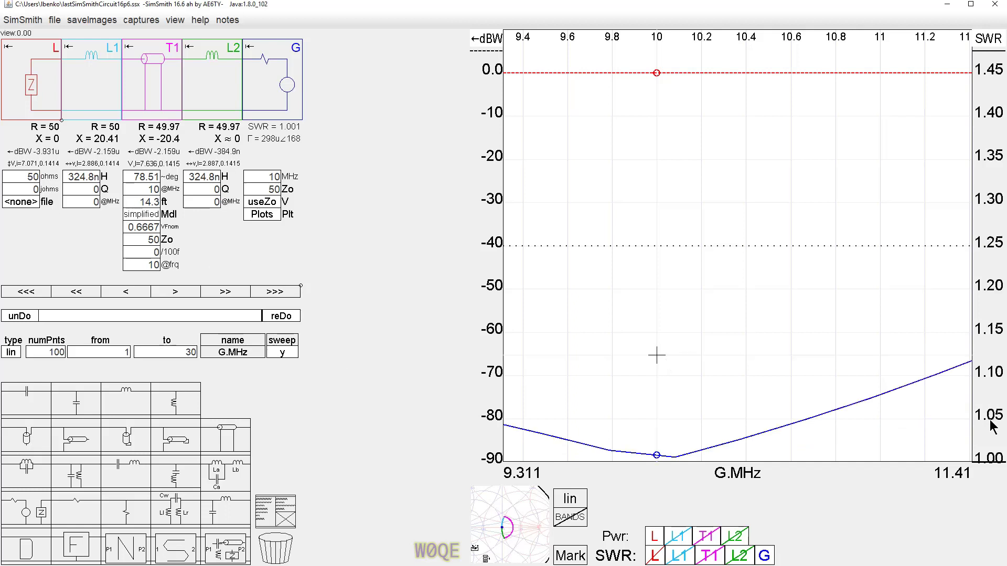
# Set the sweep's number of points to 1K.
pyautogui.click(51, 352)
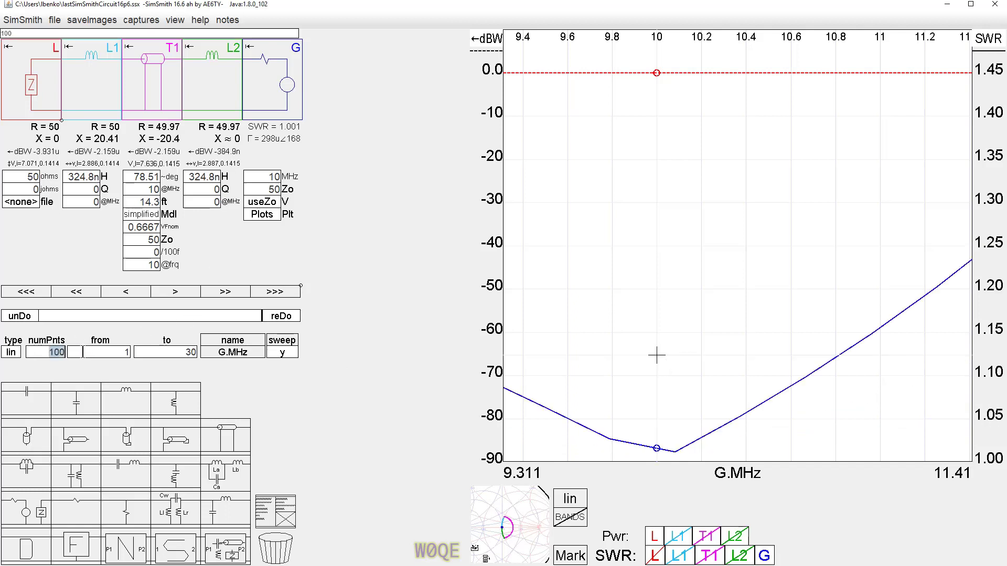
pyautogui.write('1k')
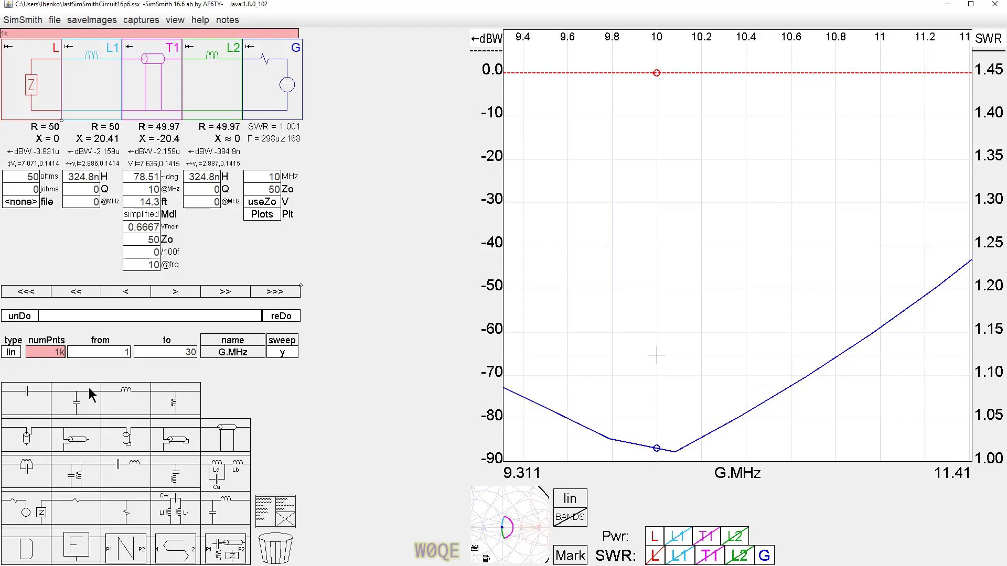
pyautogui.press('Return')
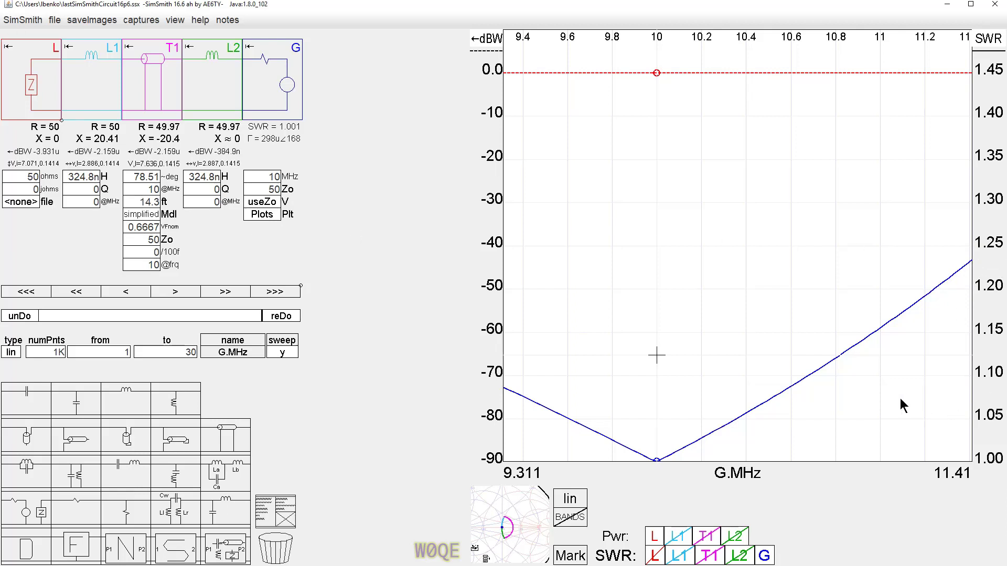
# Zoom the sweep out to 1–30 MHz and extend the SWR axis up to 5.5.
pyautogui.scroll(-5, 900, 397)
pyautogui.scroll(-3, 902, 399)
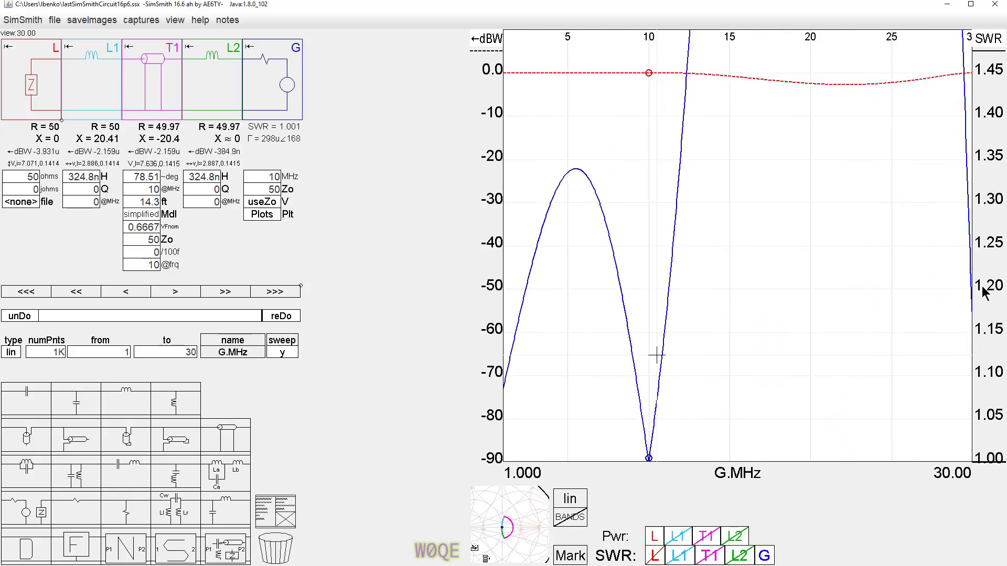
pyautogui.scroll(-2, 999, 303)
pyautogui.scroll(-4, 999, 303)
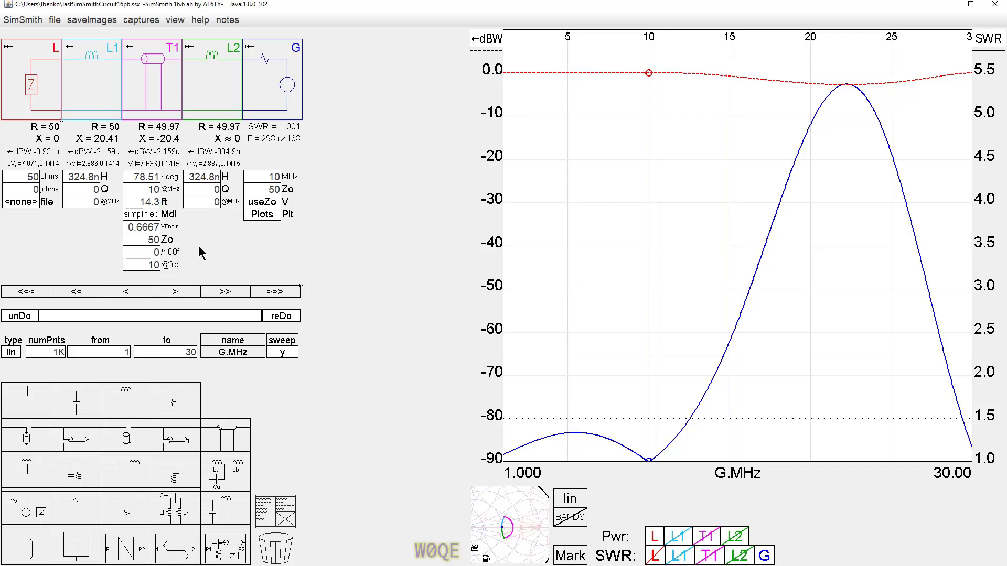
# Add T1.ft as the swept parameter and turn off the G.MHz frequency sweep.
pyautogui.click(233, 341)
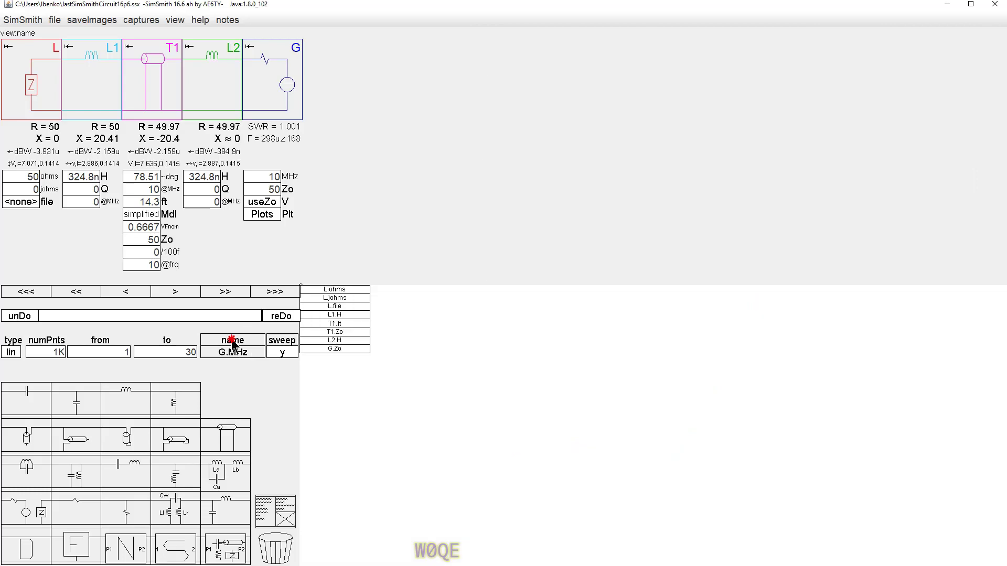
pyautogui.click(338, 324)
pyautogui.click(286, 354)
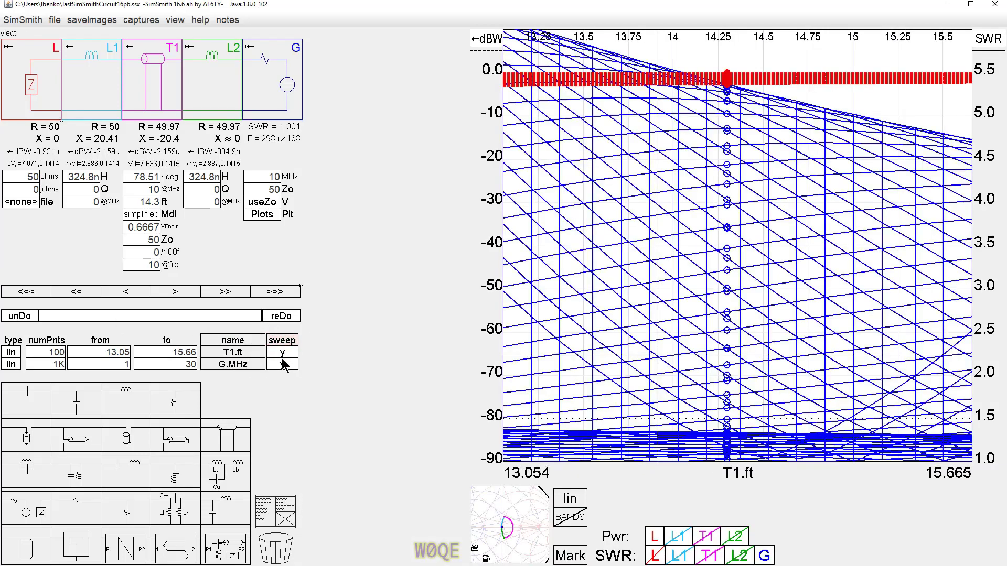
pyautogui.click(281, 365)
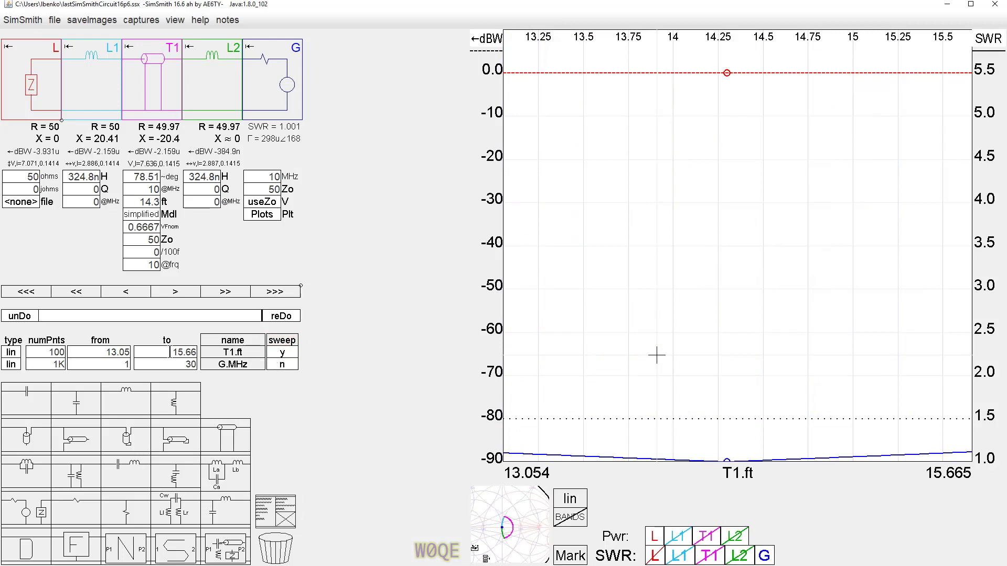
# Set the T1 length sweep to start at 0 ft and begin entering an end value of 50.
pyautogui.click(102, 353)
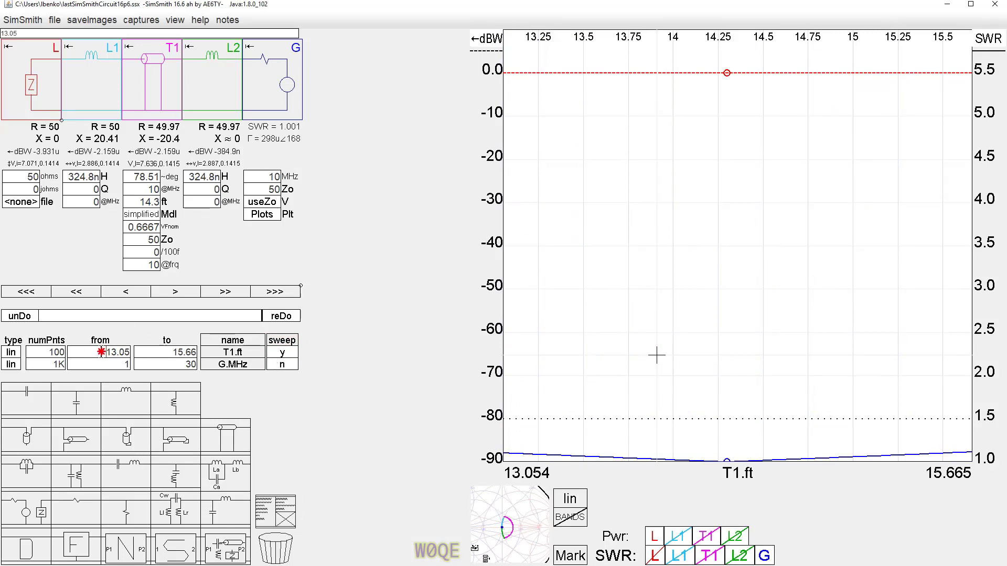
pyautogui.write('0')
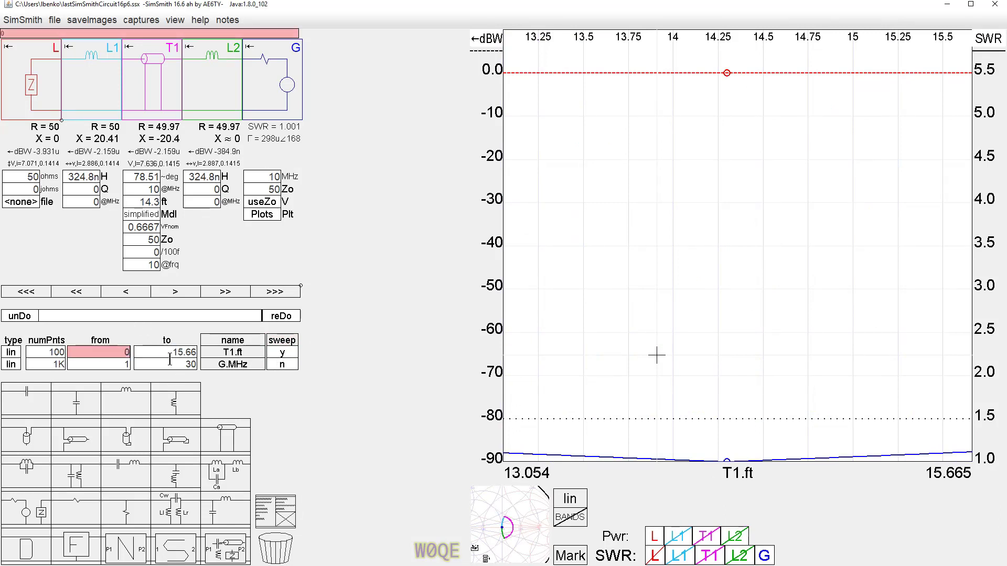
pyautogui.click(169, 353)
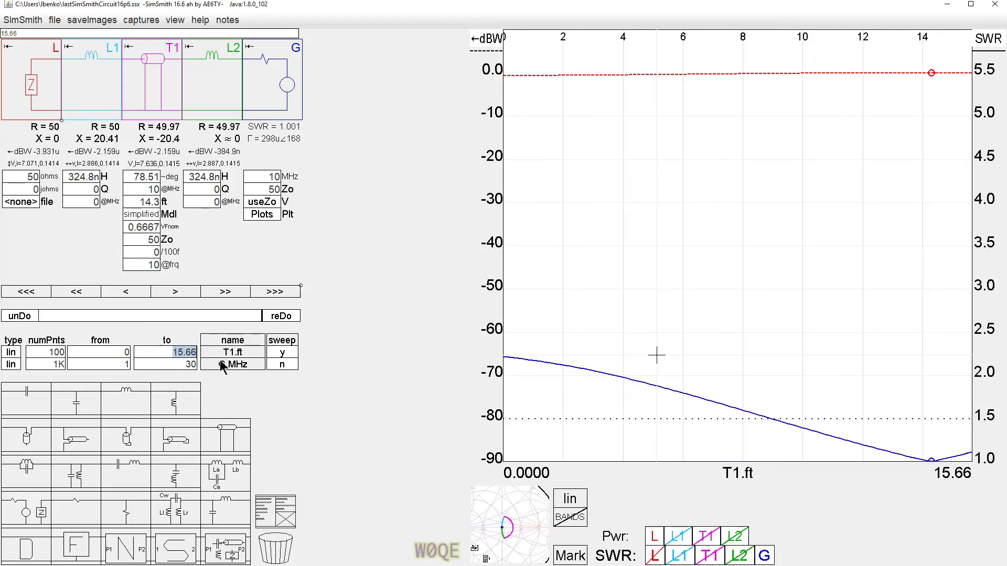
pyautogui.write('50')
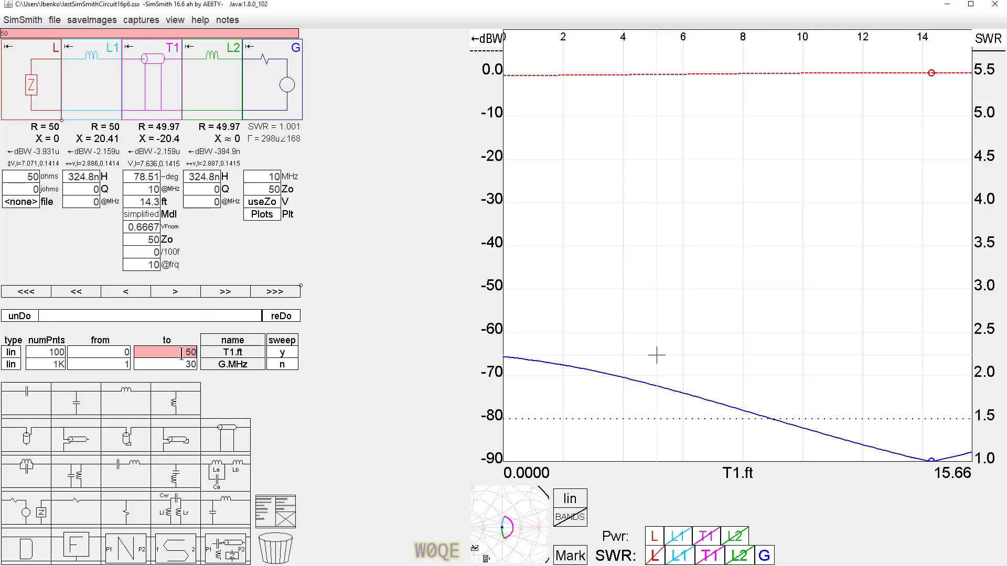
# End the T1 length sweep at 50 ft, rescale the SWR axis, read the peak, and hide Pwr L.
pyautogui.press('Return')
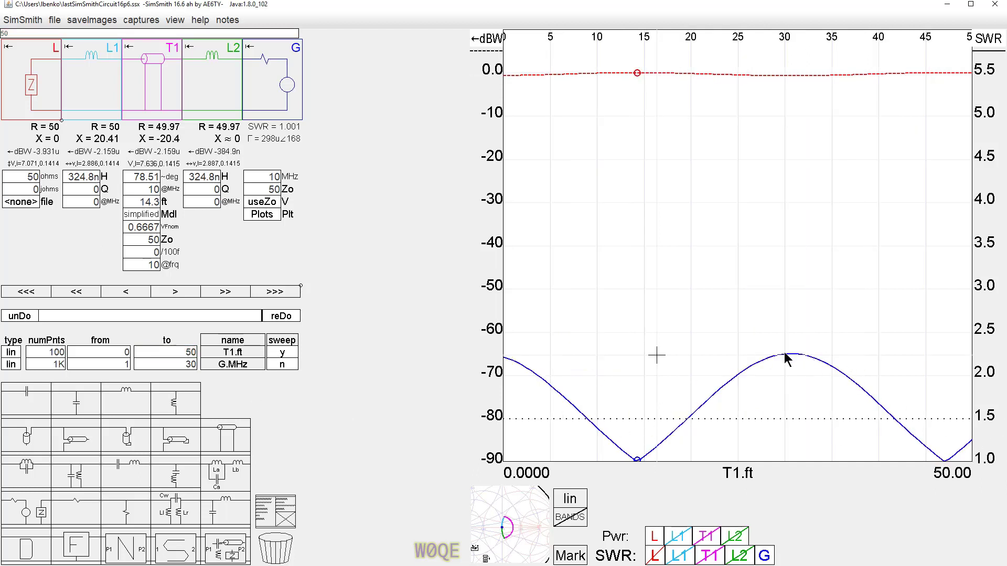
pyautogui.click(988, 383)
pyautogui.moveTo(790, 193); pyautogui.dragTo(791, 192)
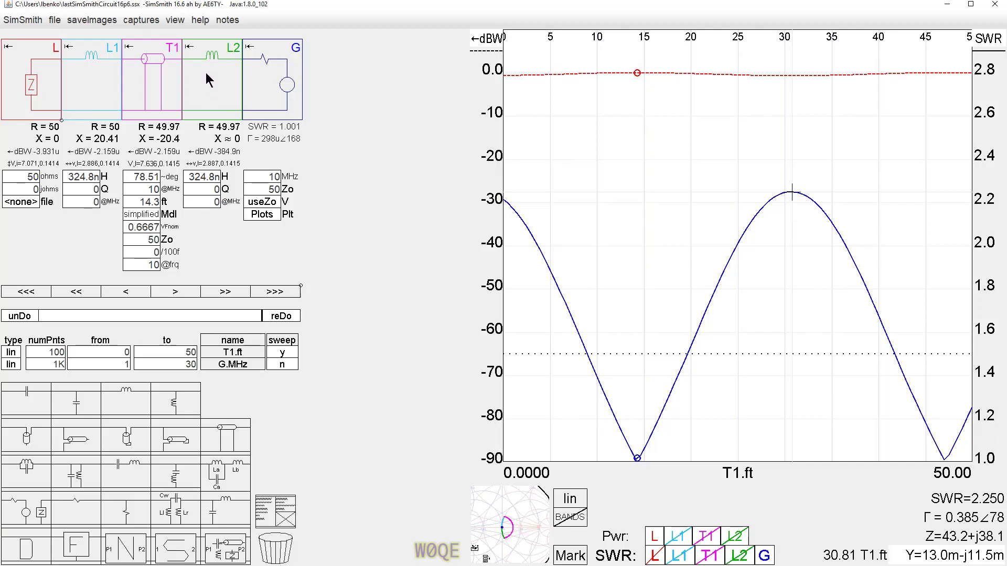
pyautogui.click(656, 537)
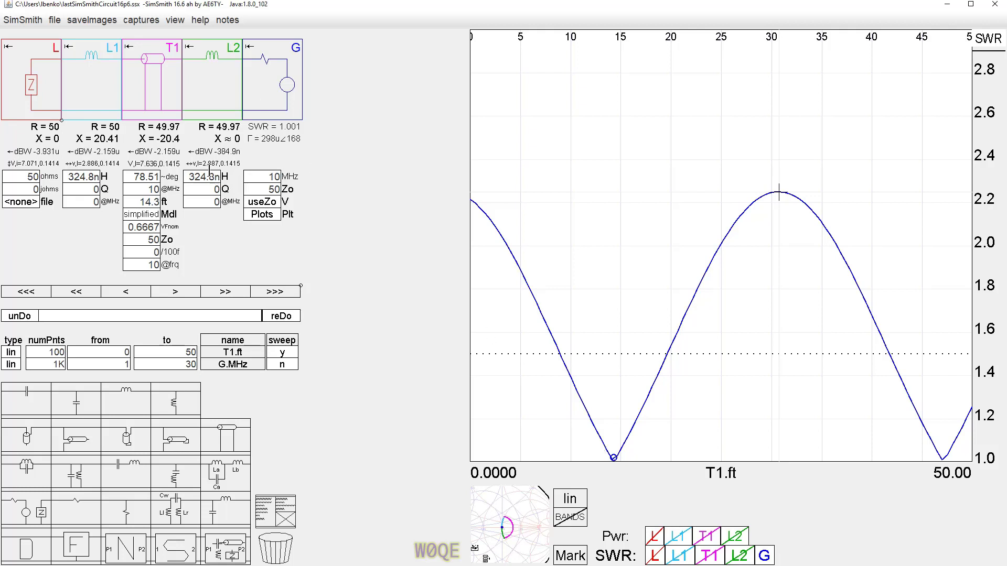
# Raise L2 to 550.1 nH and read the new SWR minimum at about 13.64 ft.
pyautogui.click(206, 176)
pyautogui.scroll(10, 208, 178)
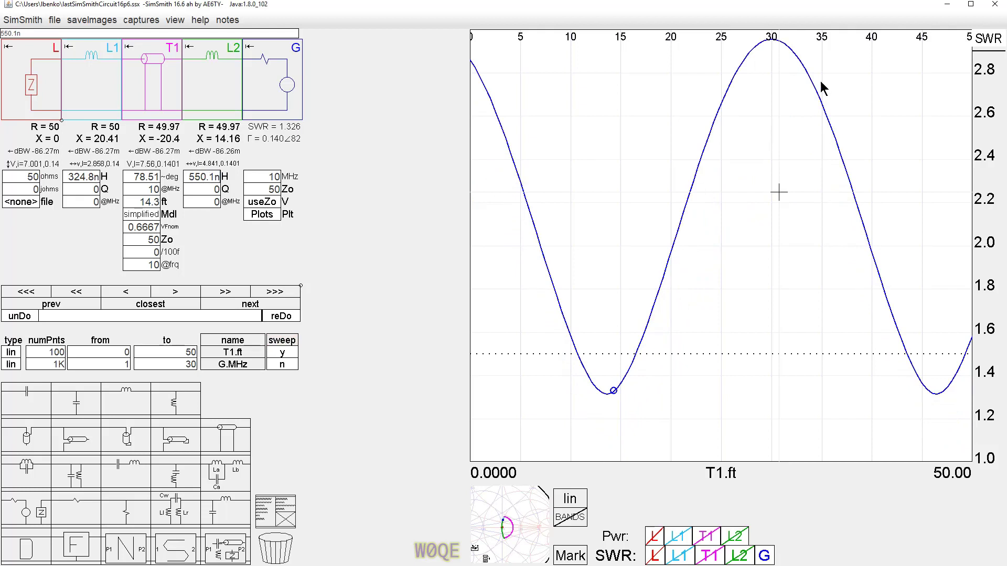
pyautogui.click(772, 45)
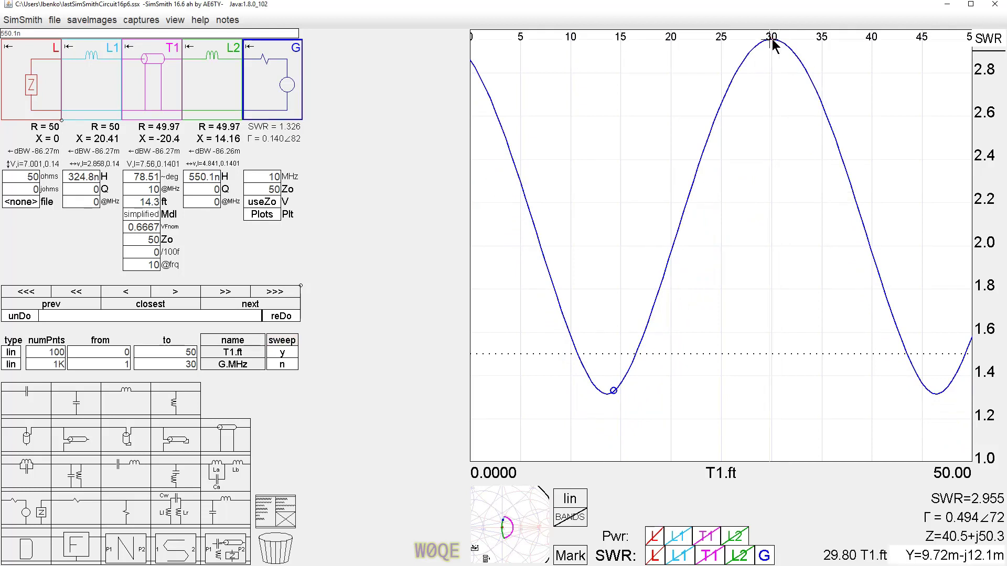
pyautogui.click(606, 394)
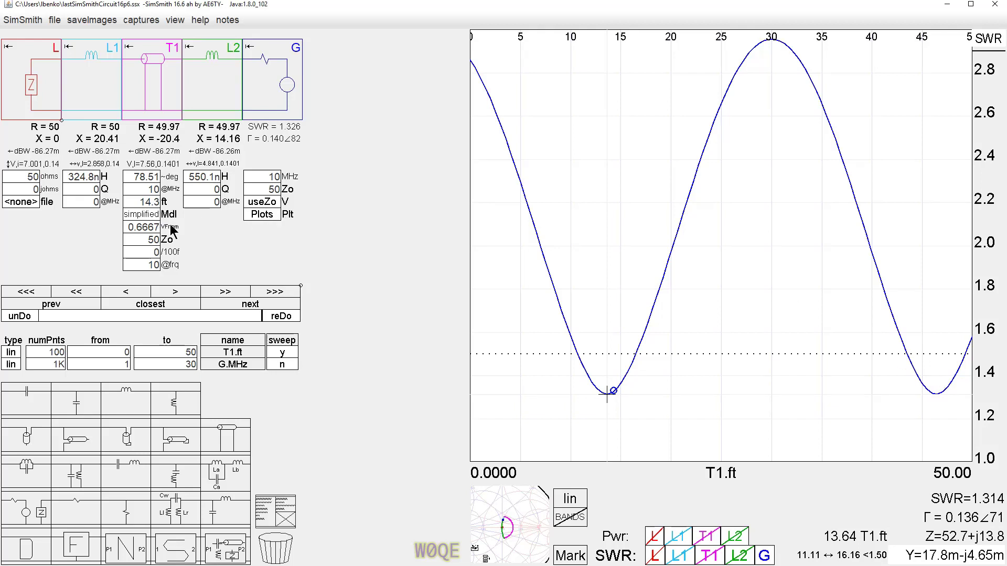
# Set T1's length to 13.6 ft.
pyautogui.click(136, 201)
pyautogui.scroll(-1, 137, 201)
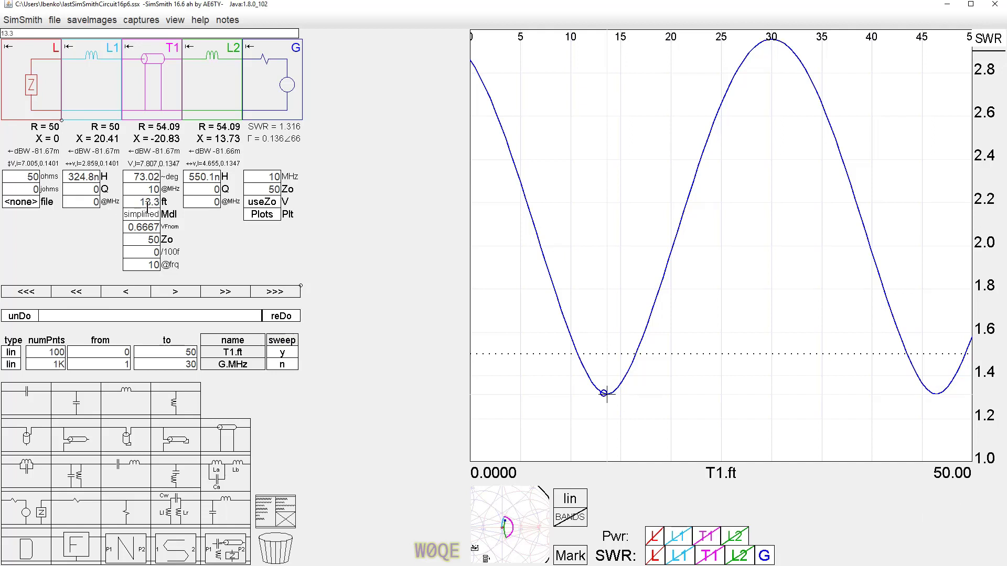
pyautogui.scroll(3, 145, 206)
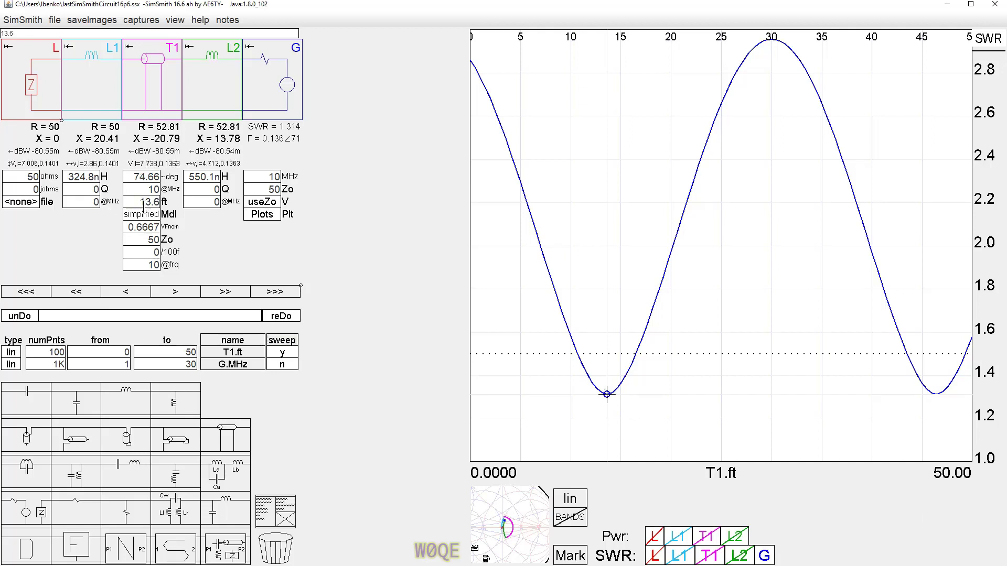